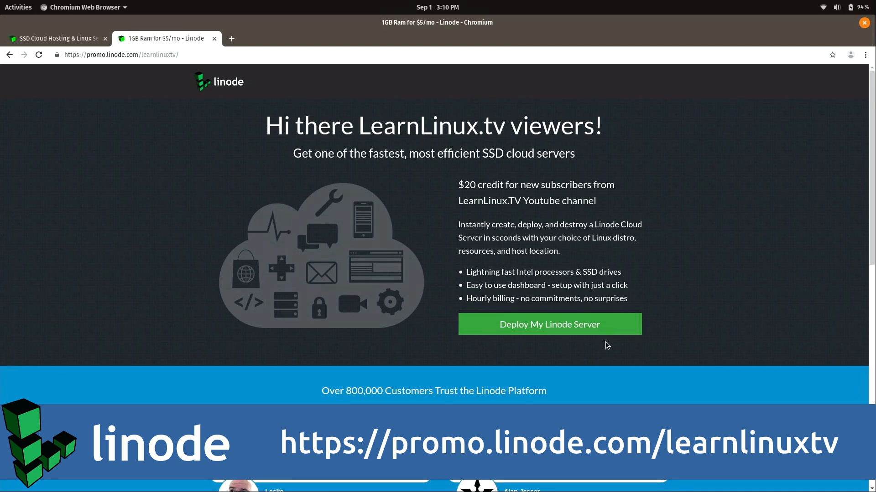
# Start a new Linode account signup, entering the e-mail address and a password.
pyautogui.click(614, 327)
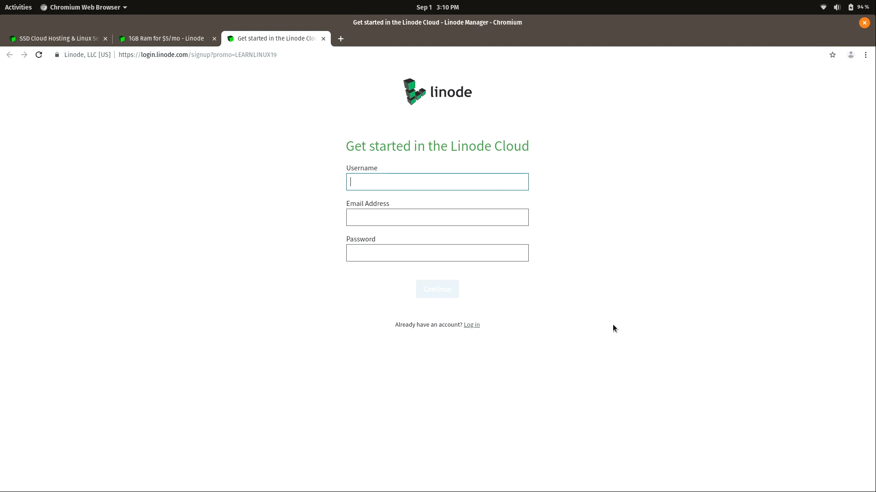
pyautogui.press('Tab')
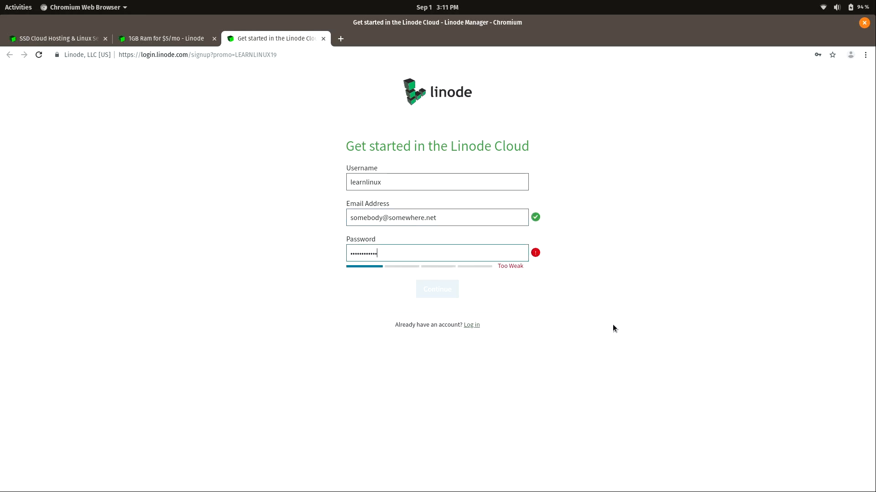
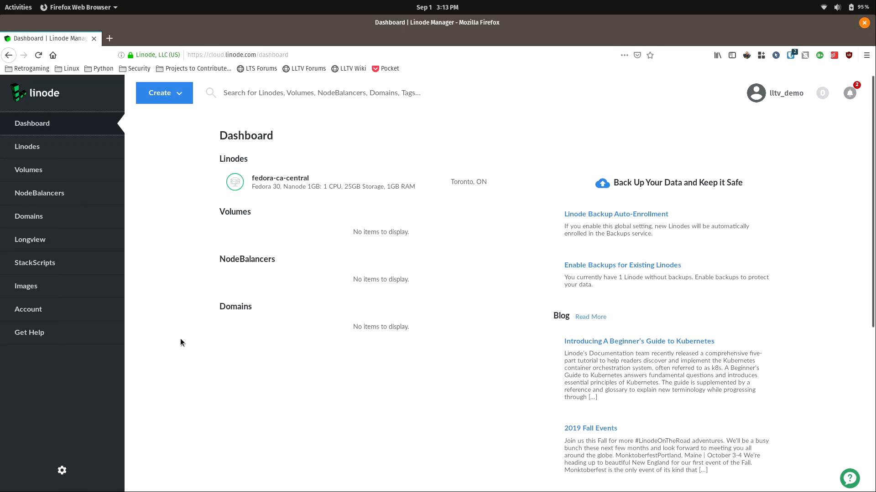
# Begin creating a new Linode and reveal the older distribution images.
pyautogui.click(171, 101)
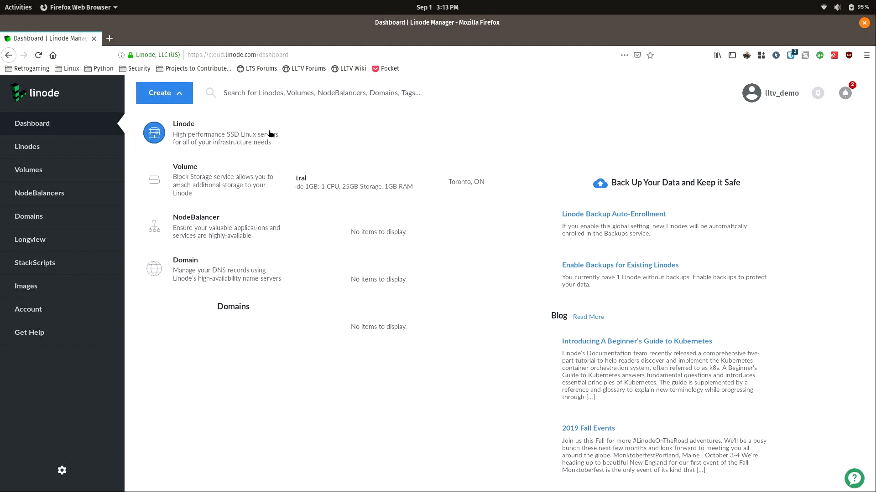
pyautogui.click(261, 141)
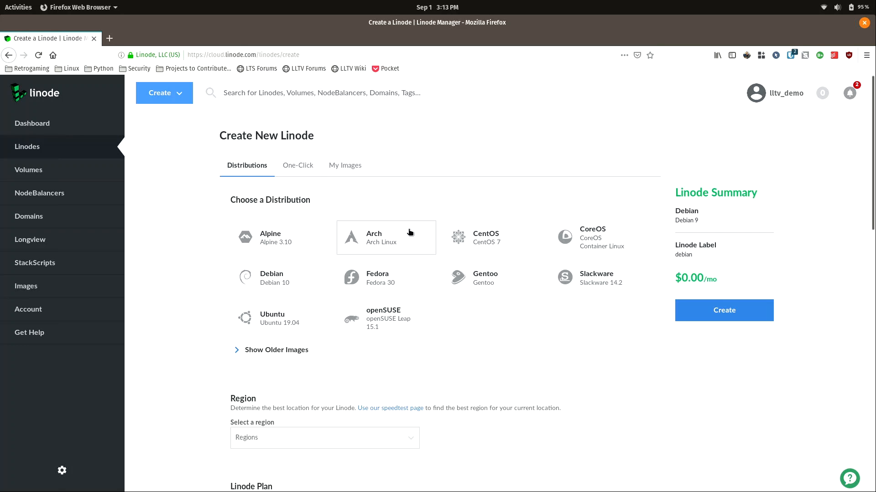
pyautogui.click(235, 351)
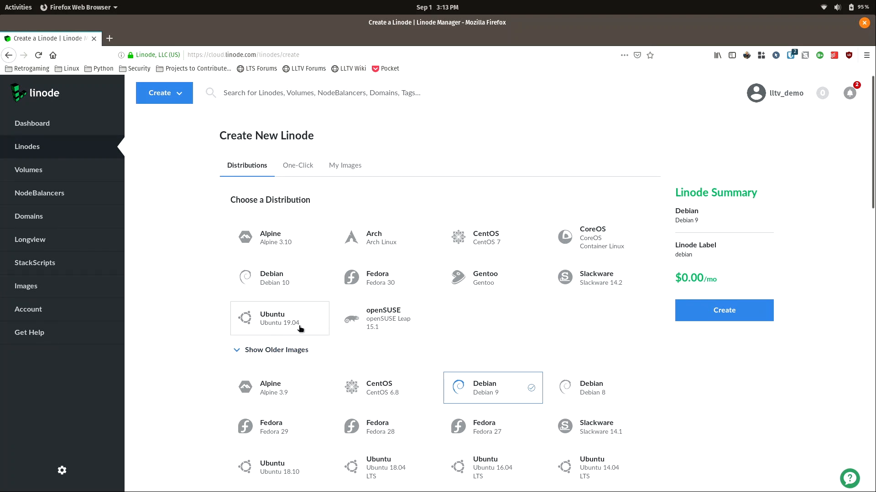
pyautogui.scroll(-4, 300, 328)
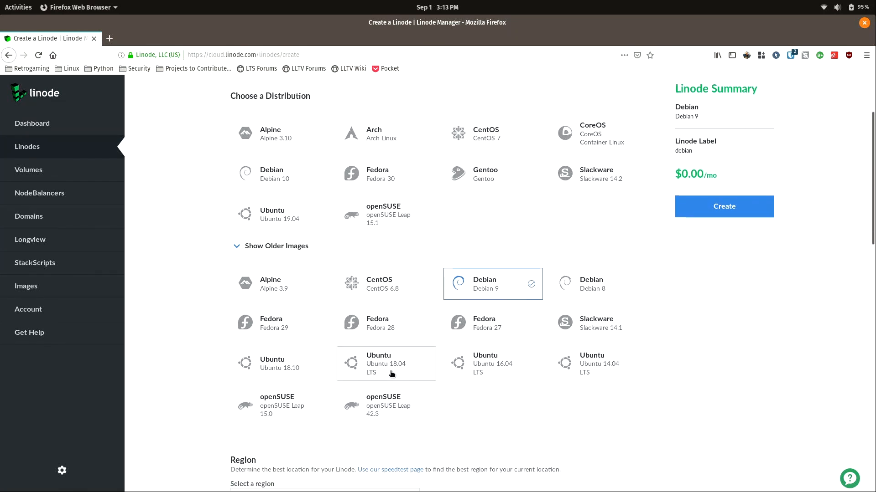
pyautogui.scroll(4, 390, 374)
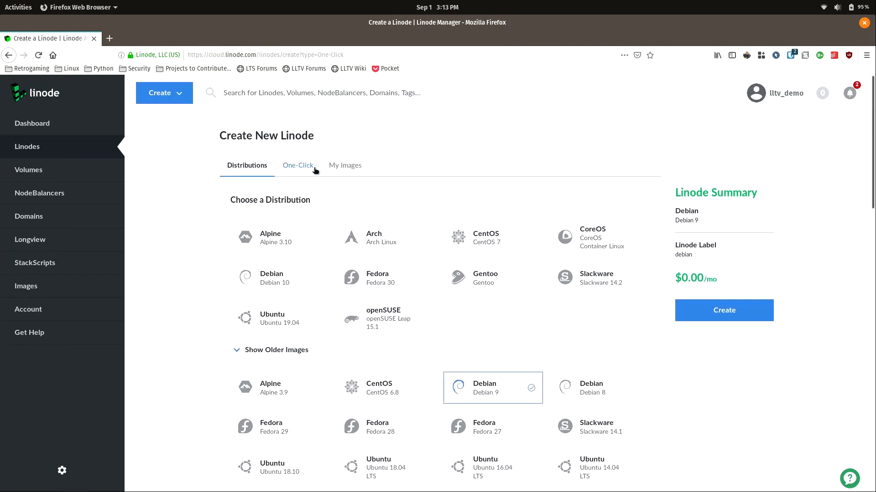
# Glance at the One-Click apps, then pick CentOS 7 from Distributions.
pyautogui.click(315, 171)
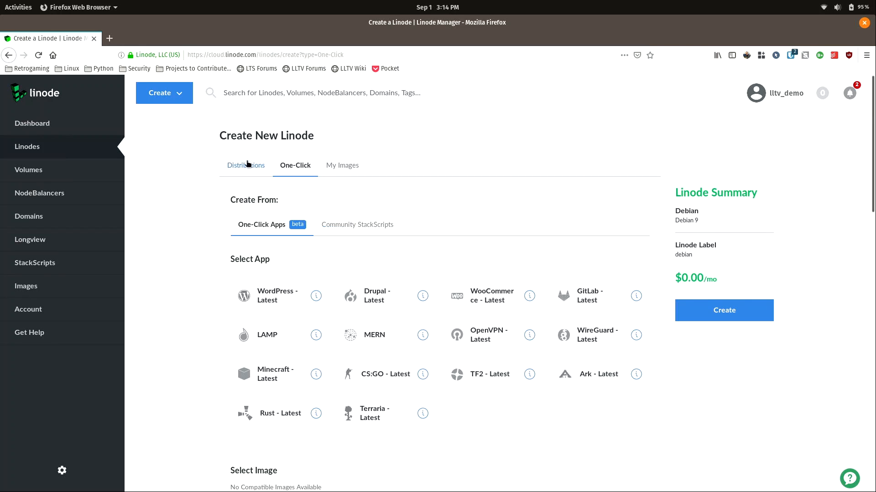
pyautogui.click(248, 164)
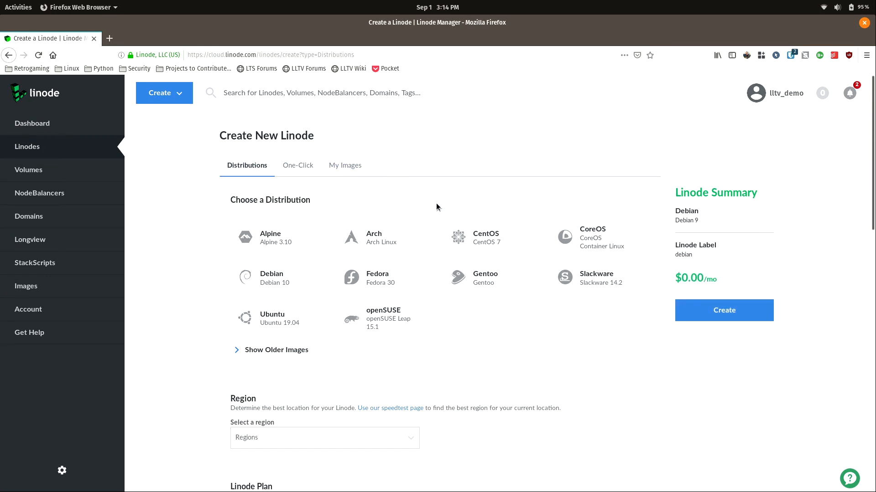
pyautogui.click(481, 238)
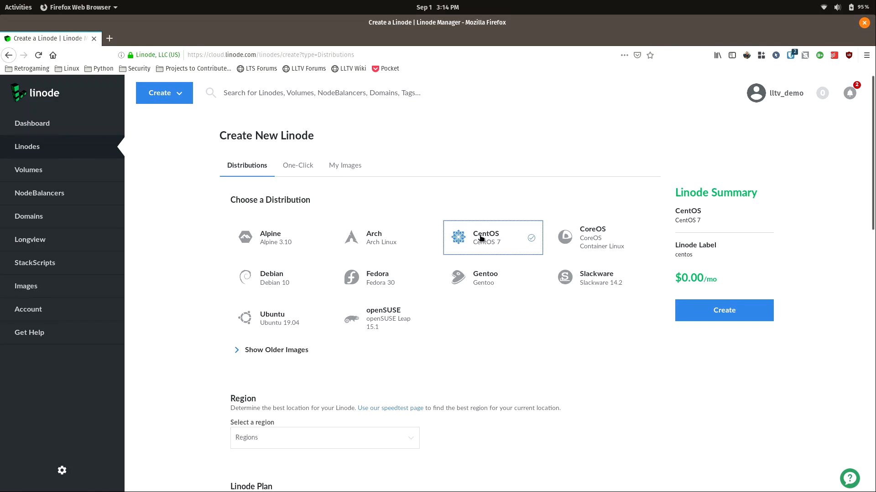
# Scroll down to the Region section and expand the region dropdown.
pyautogui.scroll(-5, 482, 361)
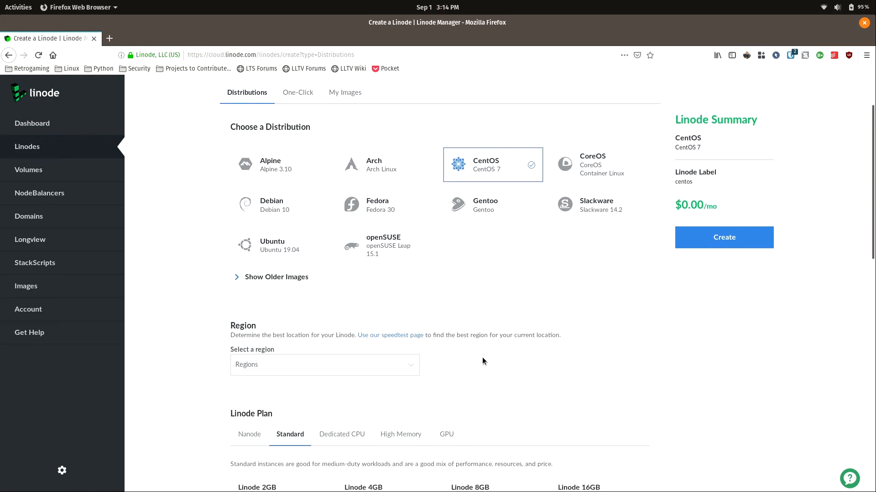
pyautogui.scroll(-3, 483, 361)
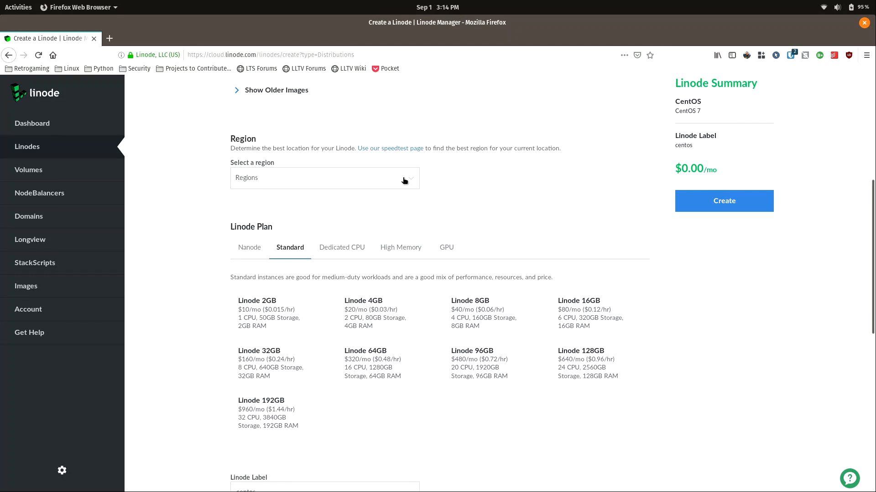
pyautogui.click(404, 181)
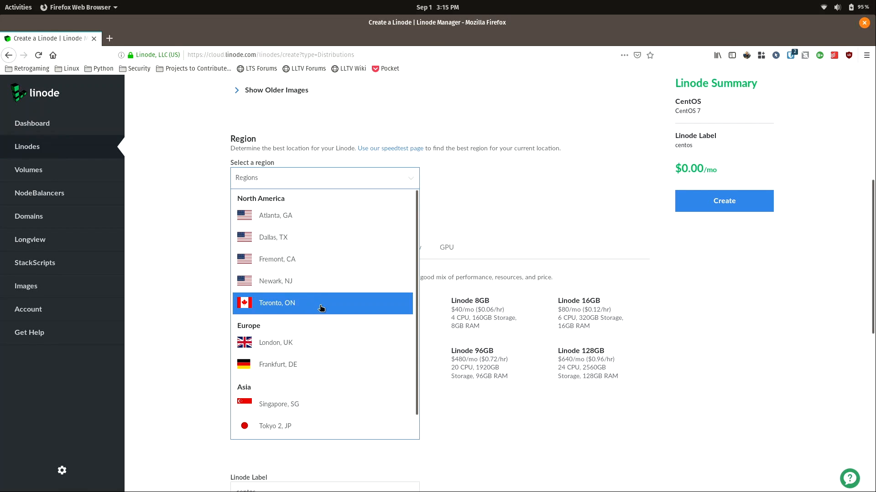
# Place the Linode in Toronto, ON and scroll on to the plans.
pyautogui.click(321, 308)
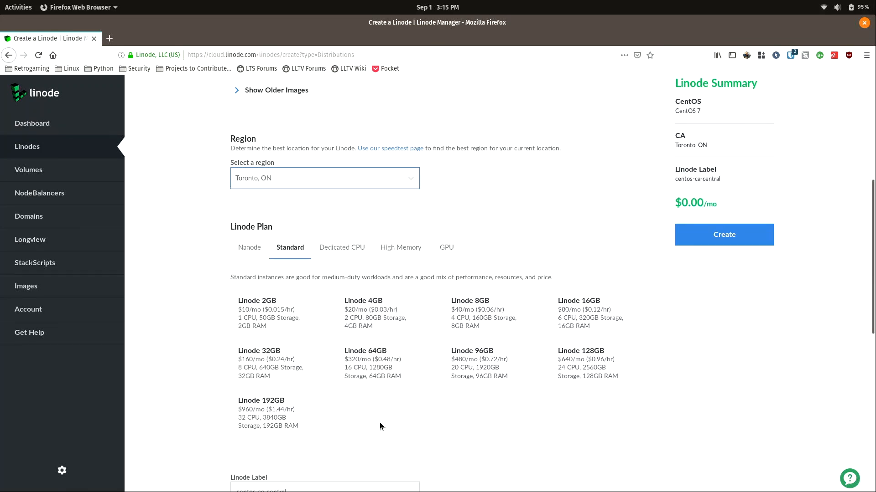
pyautogui.scroll(-3, 379, 424)
pyautogui.scroll(-1, 379, 423)
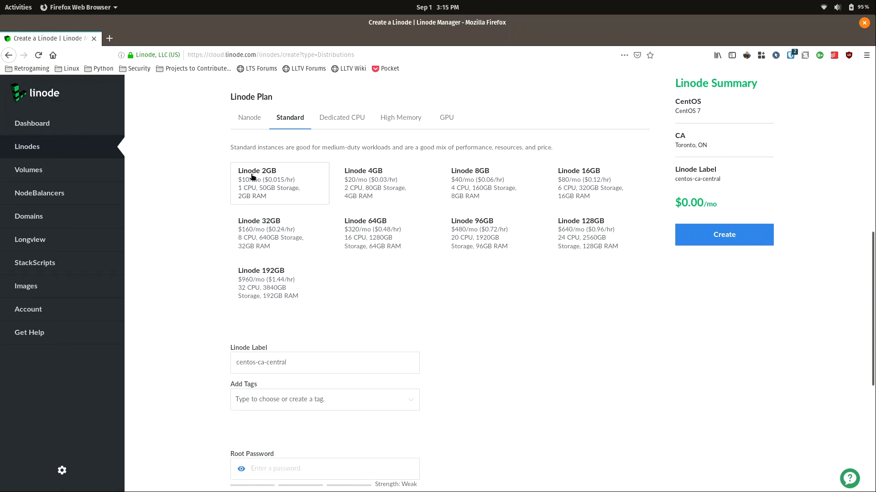
# Choose the Nanode 1GB plan after previewing Dedicated CPU, High Memory and GPU plans.
pyautogui.click(254, 118)
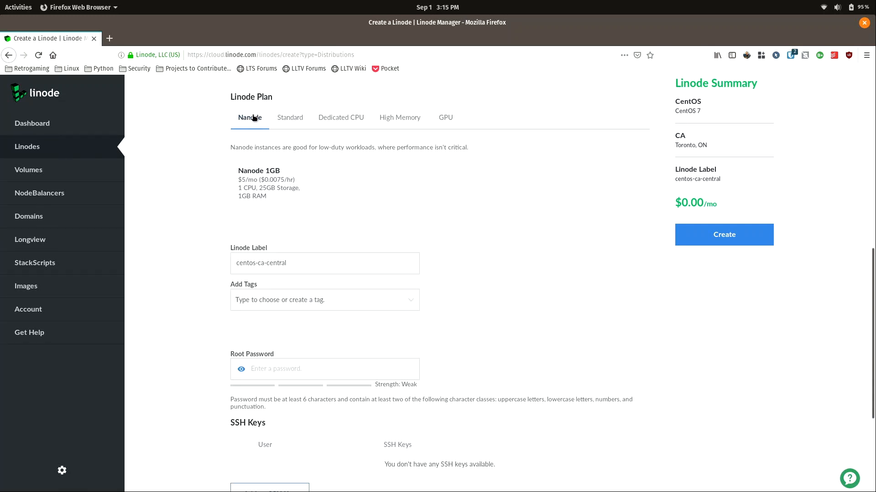
pyautogui.click(254, 188)
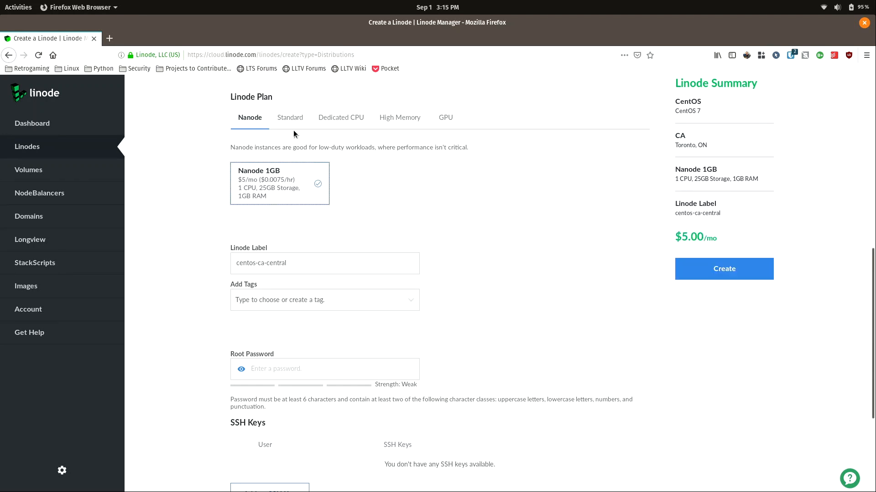
pyautogui.click(331, 118)
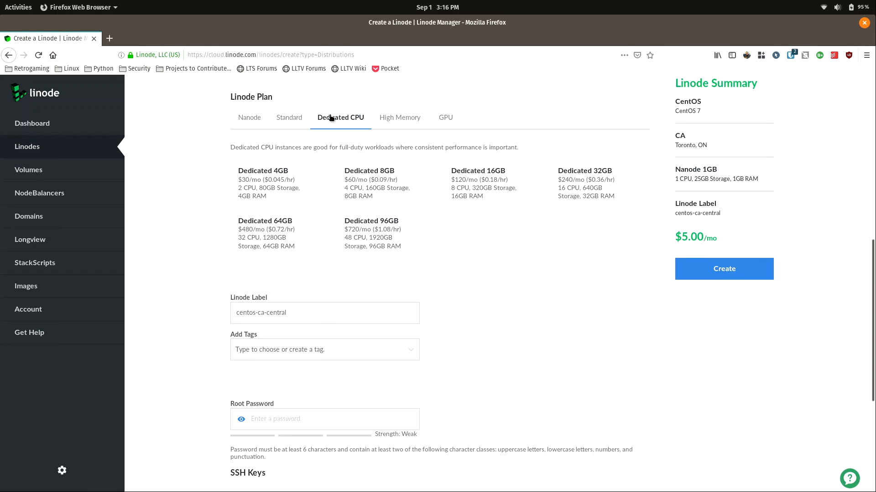
pyautogui.click(408, 120)
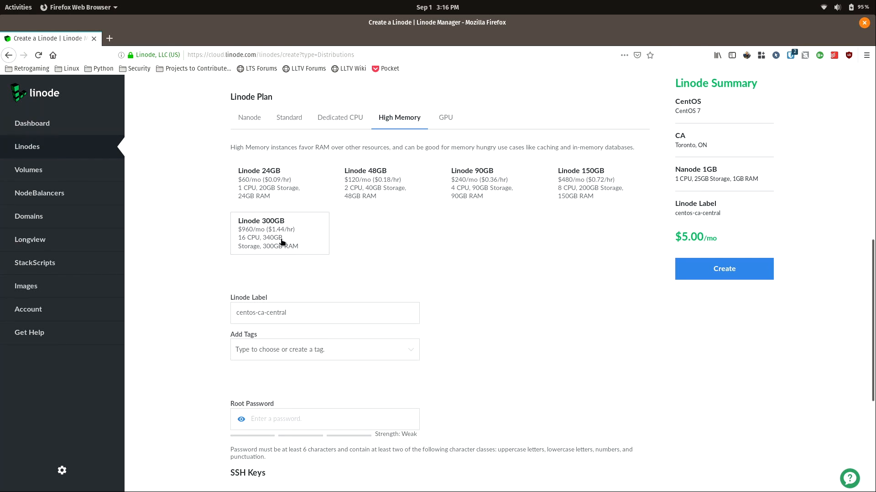
pyautogui.click(446, 118)
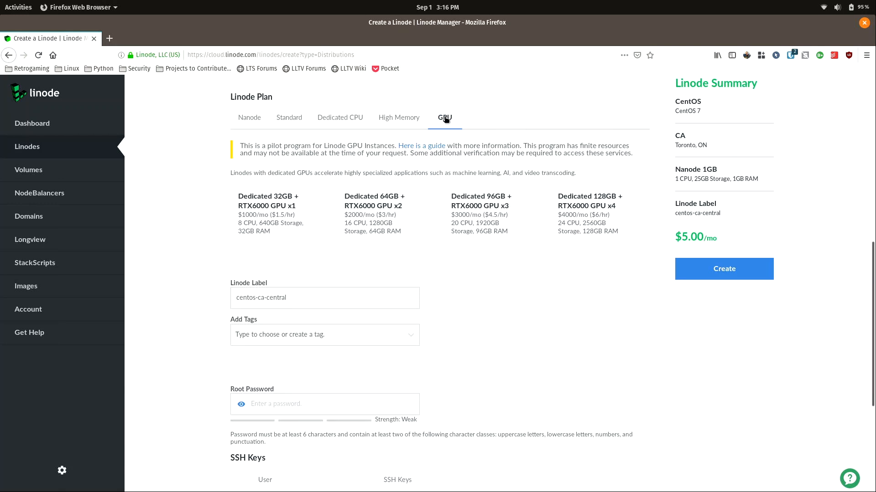
pyautogui.click(241, 119)
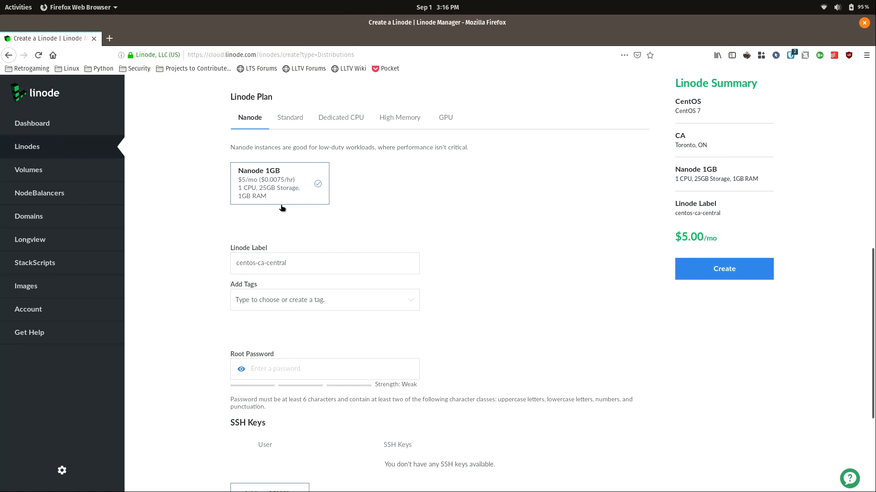
pyautogui.scroll(-3, 282, 208)
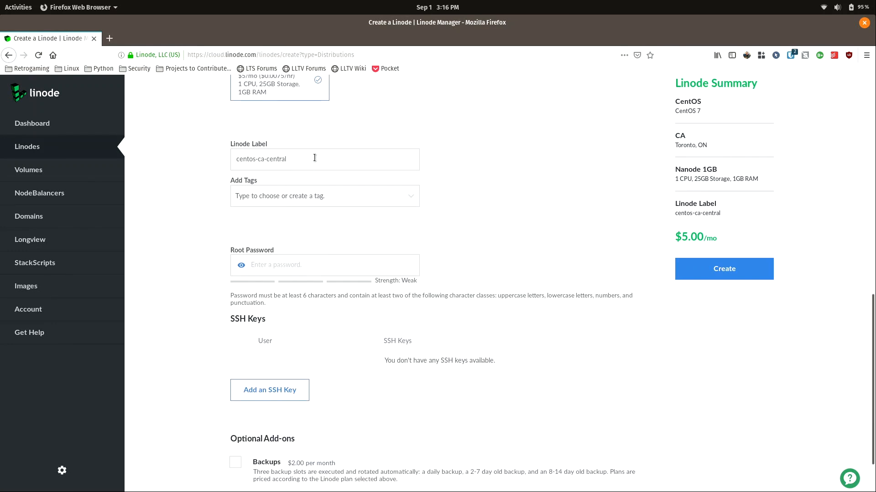
# Keep the label centos-ca-central and enter a root password for the Linode.
pyautogui.click(318, 153)
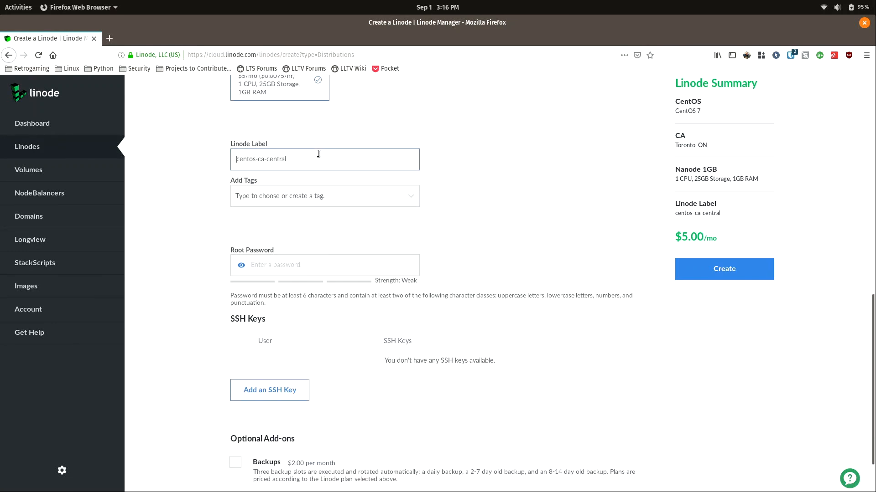
pyautogui.hotkey('ctrl', 'a')
pyautogui.click(299, 164)
pyautogui.click(314, 259)
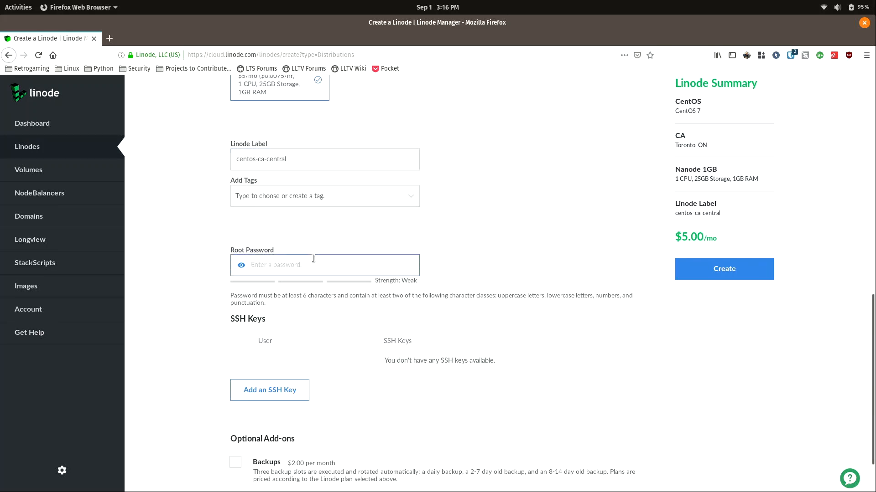
pyautogui.write('••••••••••••')
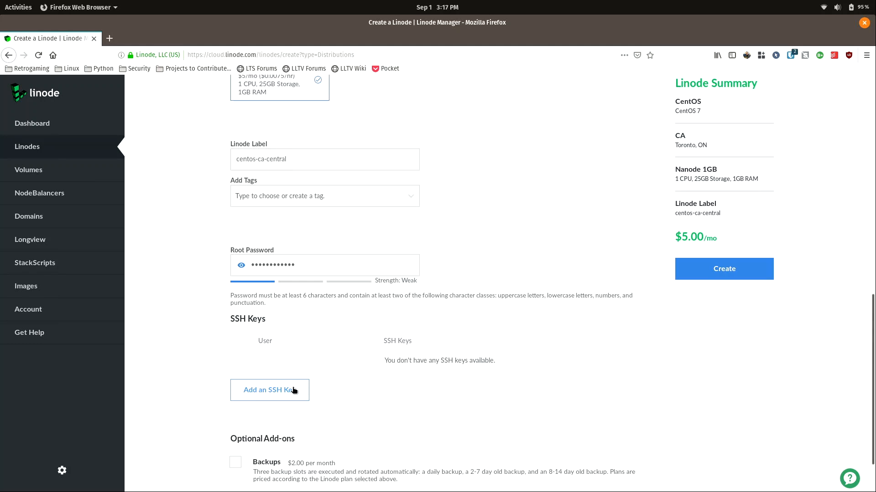
# Try then remove the $2.00/month Backups add-on, and create the Linode.
pyautogui.scroll(-3, 294, 391)
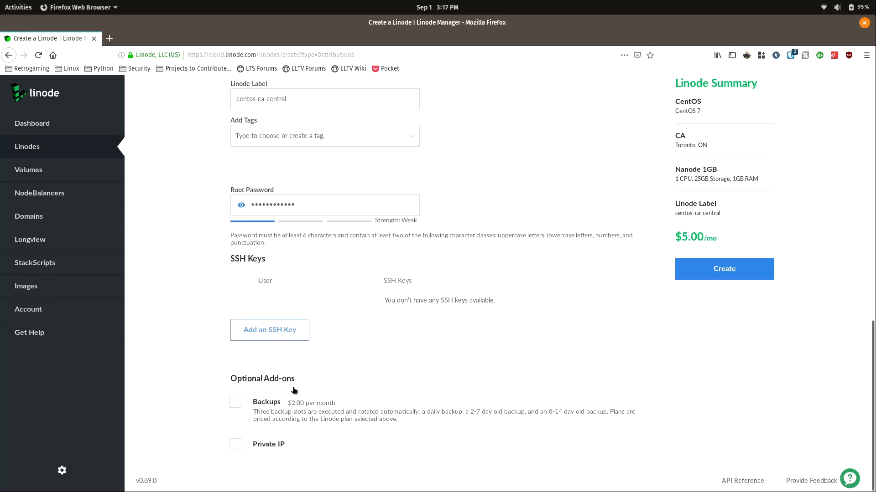
pyautogui.click(235, 404)
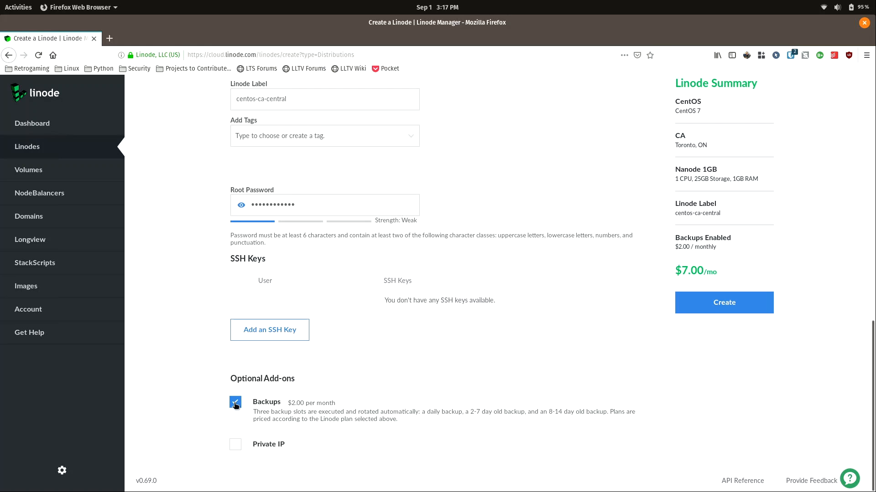
pyautogui.click(235, 403)
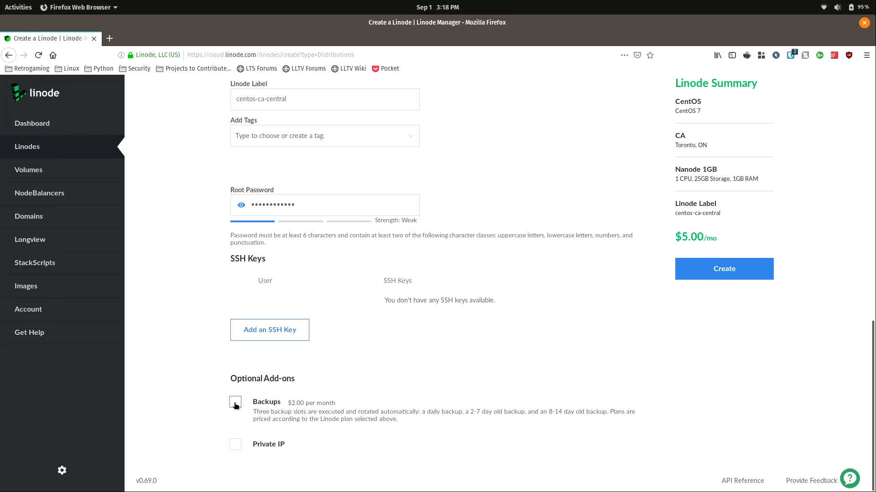
pyautogui.click(733, 270)
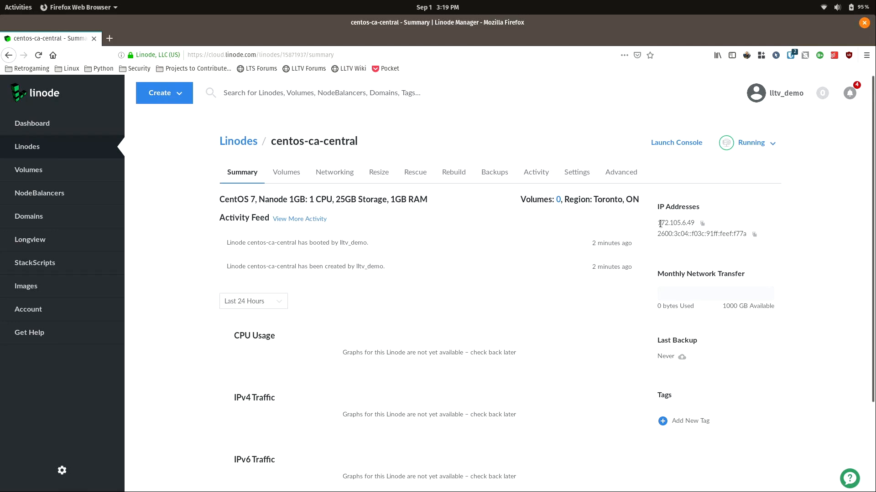
# Copy the Linode's IPv4 address 172.105.6.49 to the clipboard.
pyautogui.click(700, 224)
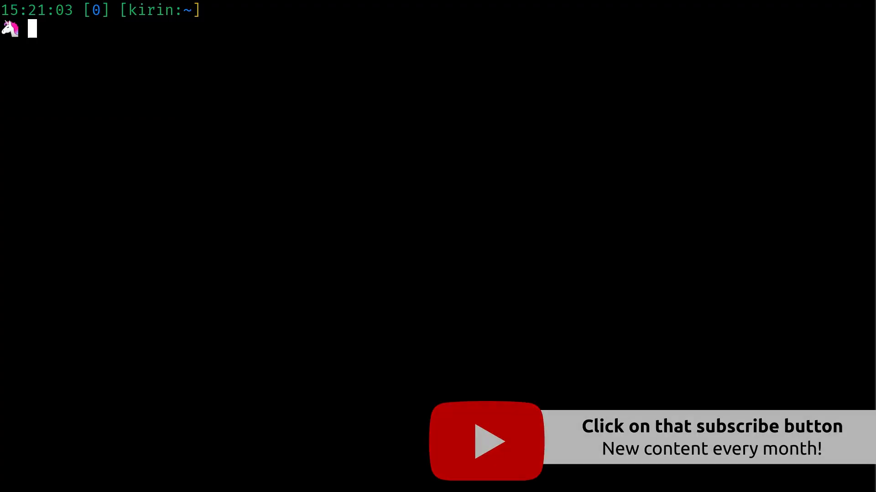
# SSH into 172.105.6.49 as root, accepting the host key and entering the password.
pyautogui.write('ssh ')
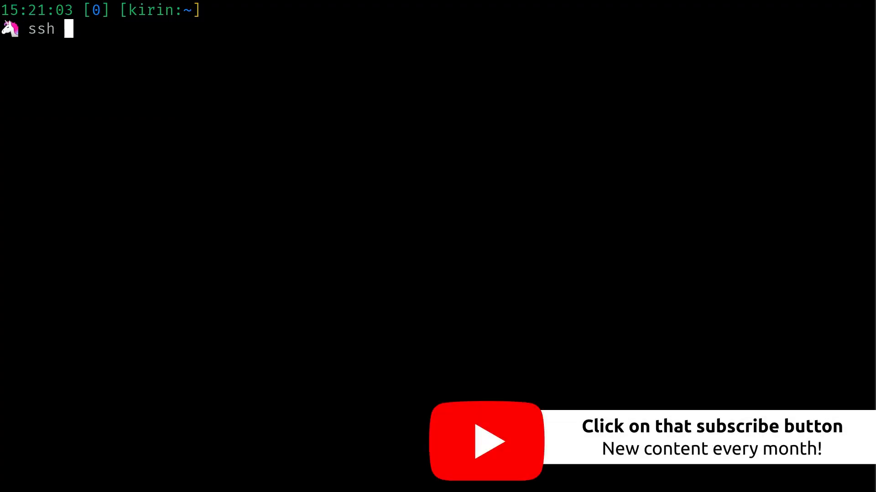
pyautogui.write('root@')
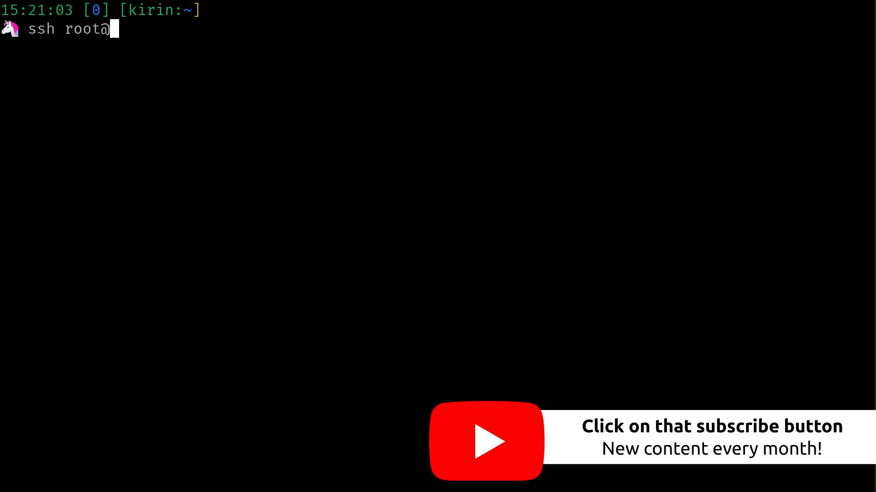
pyautogui.write('172.105.6.49')
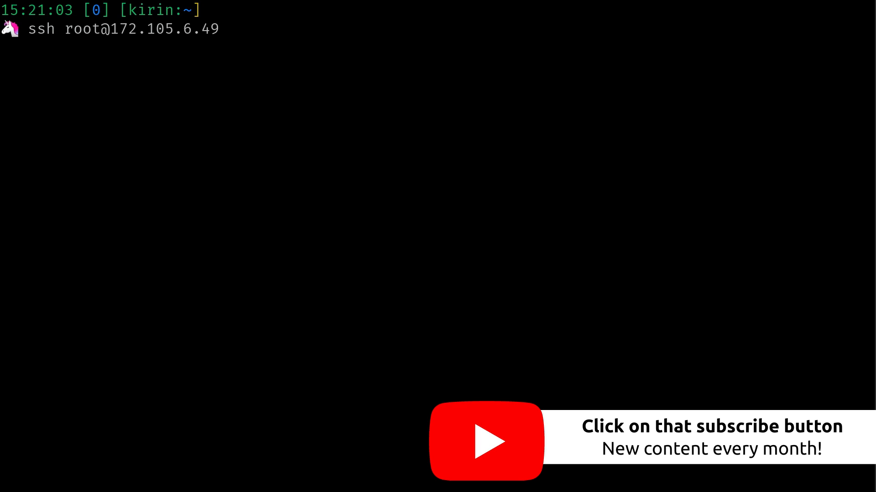
pyautogui.press('Return')
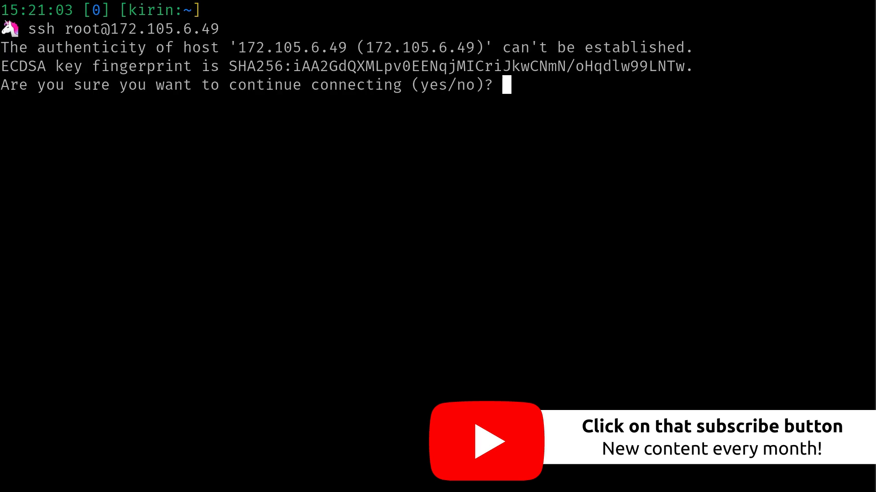
pyautogui.write('yes')
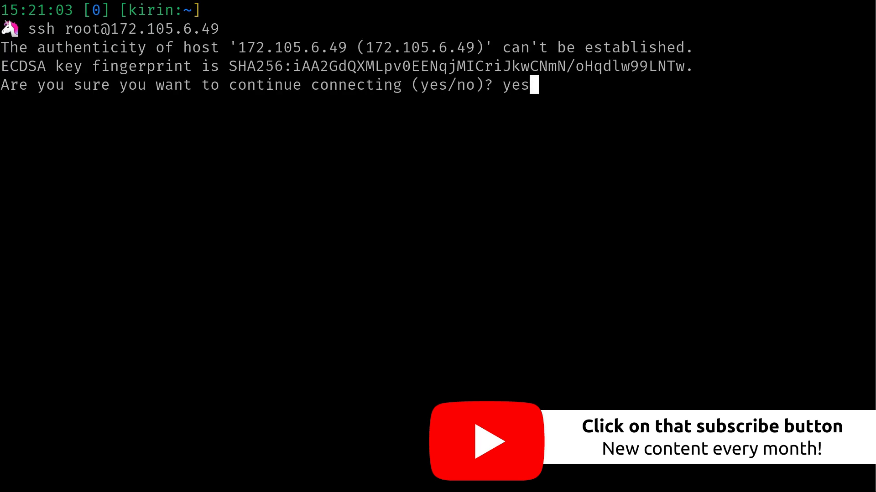
pyautogui.press('Return')
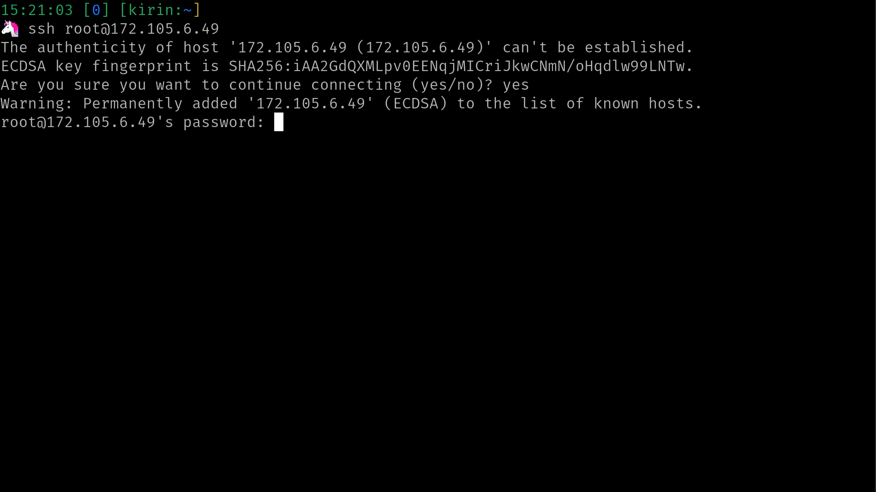
pyautogui.press('Return')
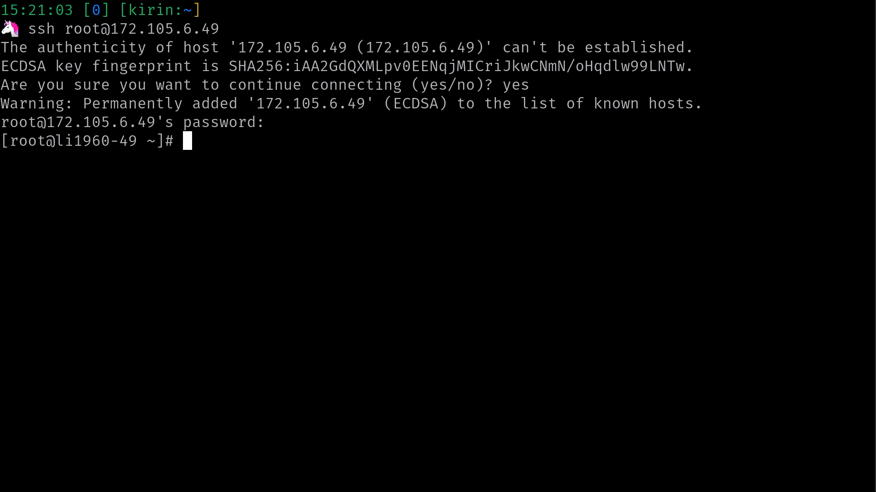
# Clear the terminal and list root's home directory with ls.
pyautogui.hotkey('ctrl', 'l')
pyautogui.write('ls')
pyautogui.press('Return')
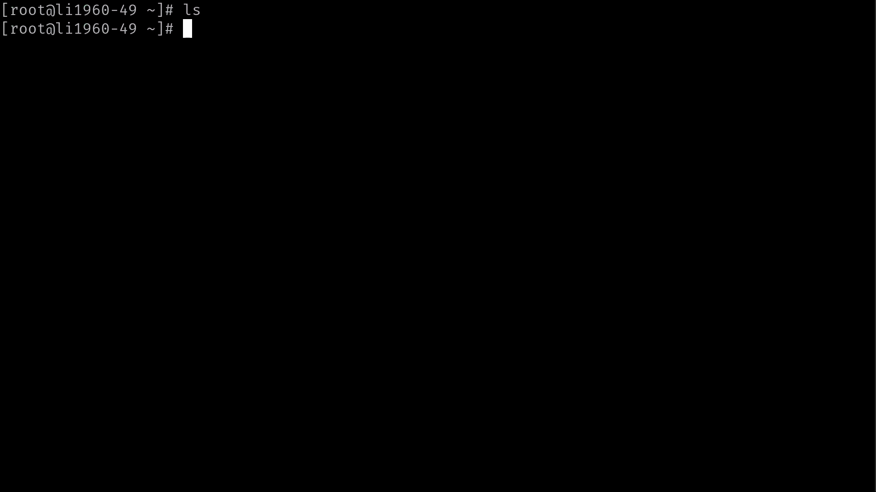